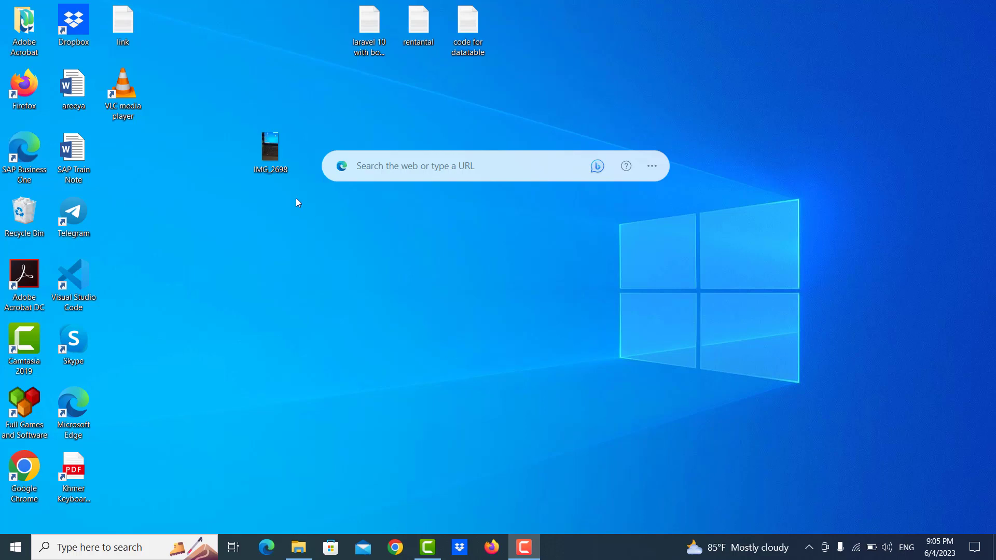
# Review the file details of the IMG_2698 video, then close them.
pyautogui.rightClick(279, 159)
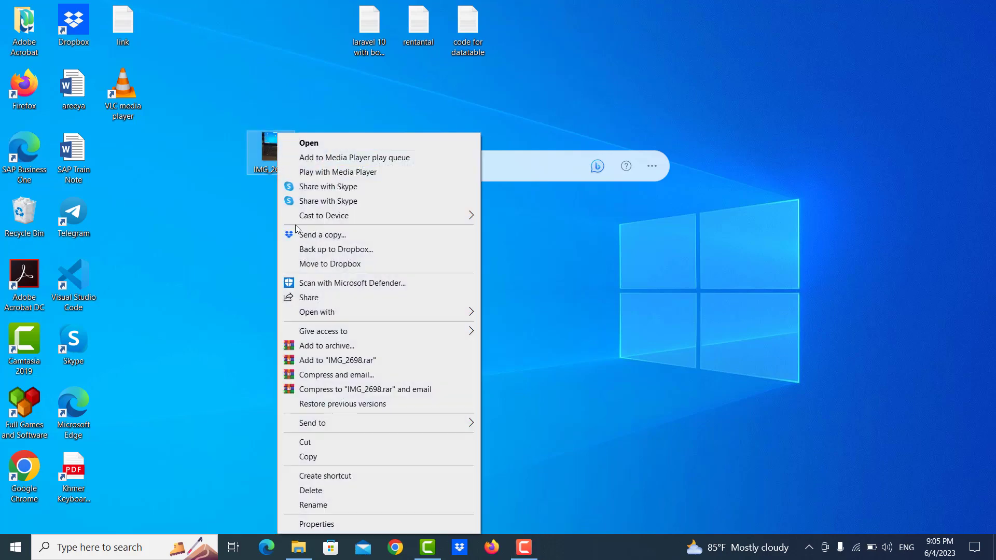
pyautogui.click(314, 524)
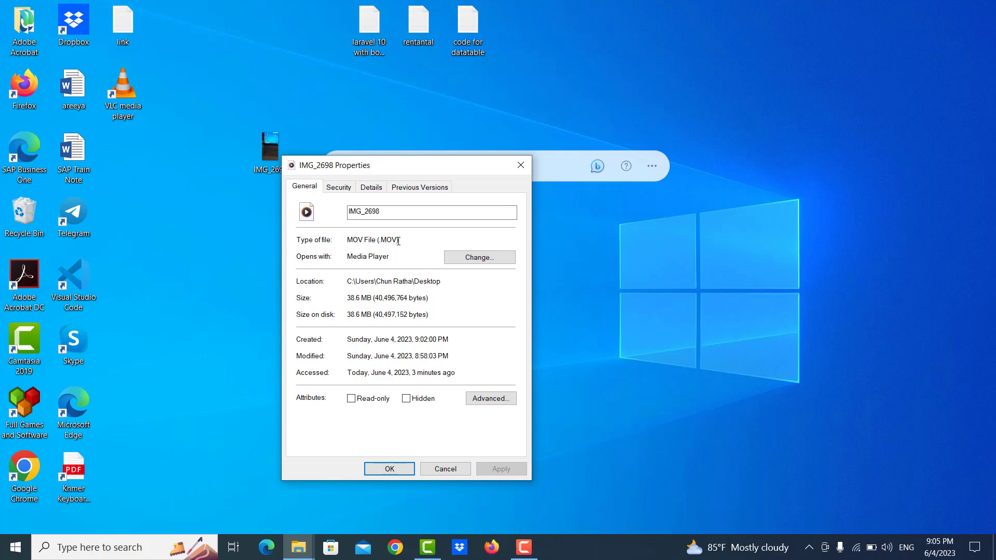
pyautogui.click(519, 164)
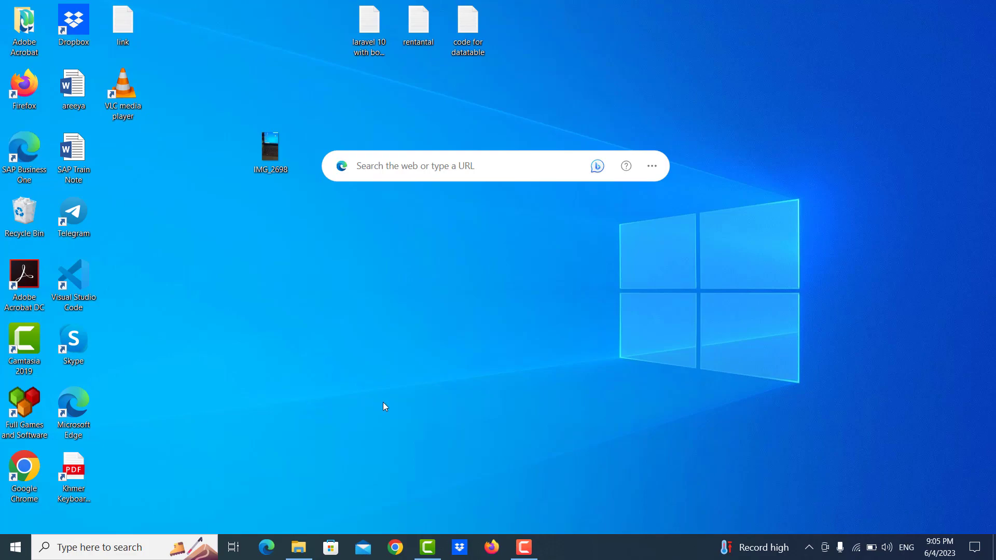
# In Chrome, search Google for 'vlc media player download' and download VLC from videolan.org.
pyautogui.click(398, 552)
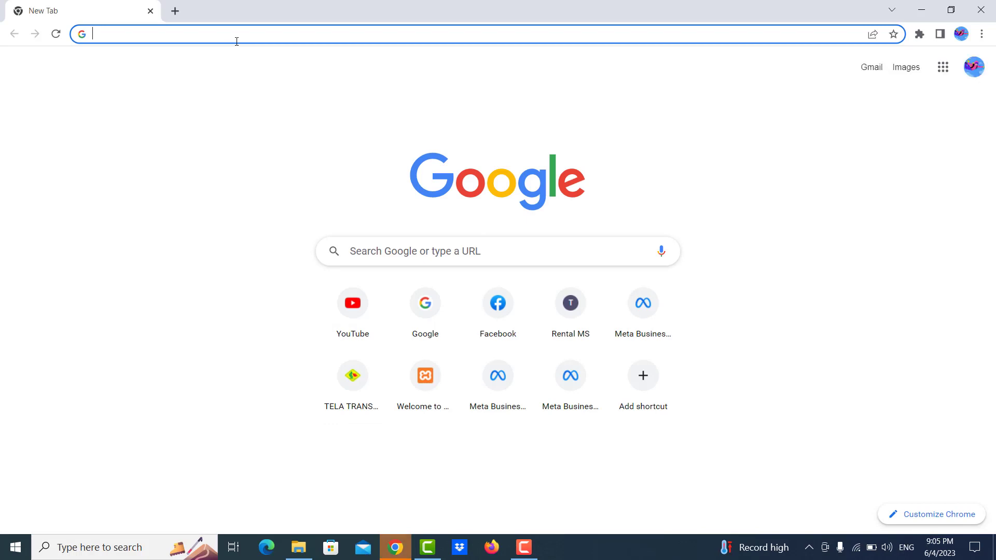
pyautogui.click(231, 38)
pyautogui.write('www.google.com')
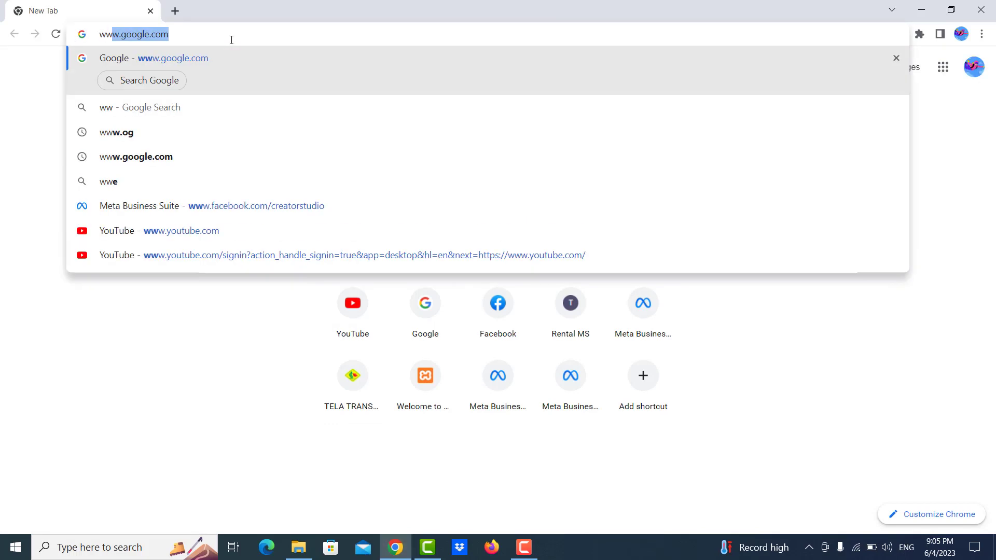
pyautogui.press('Return')
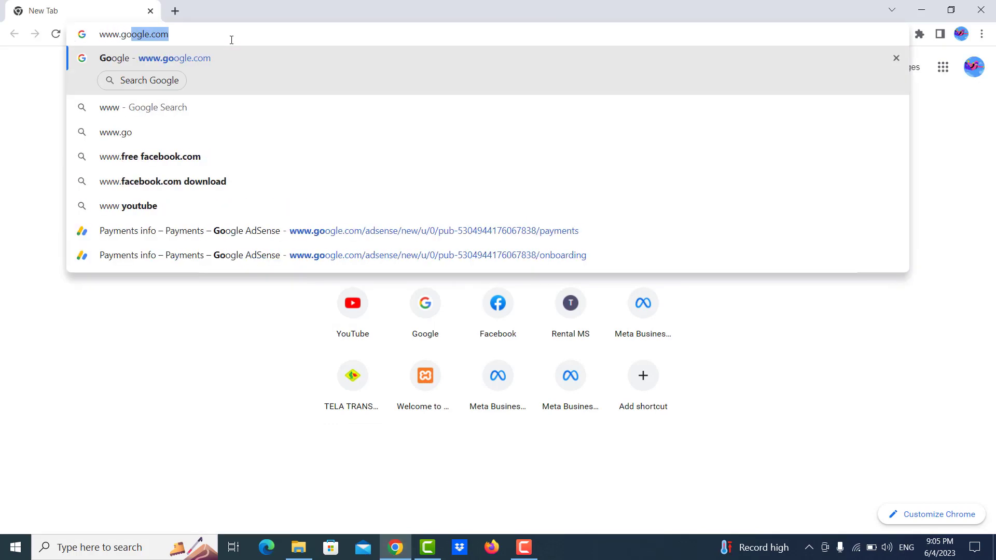
pyautogui.write('vlc')
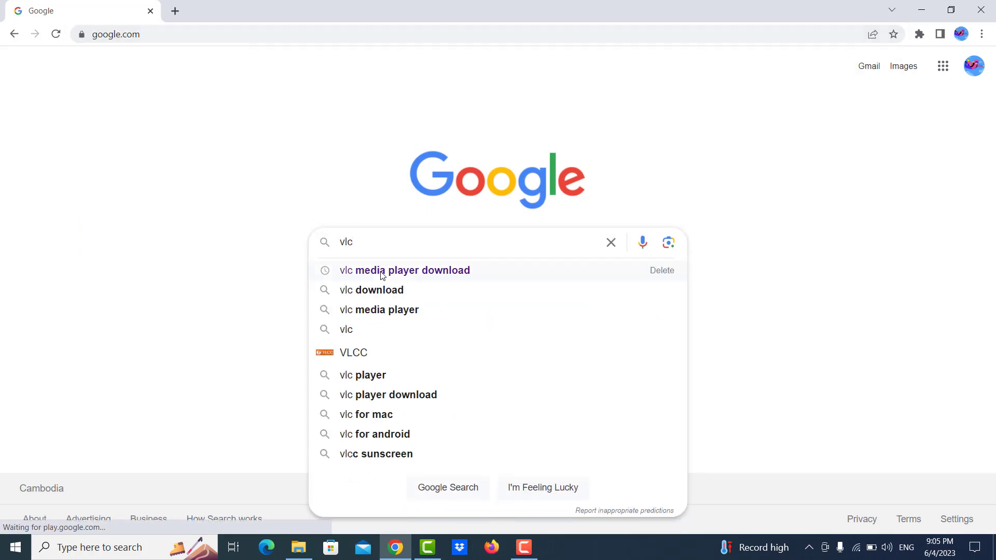
pyautogui.click(384, 272)
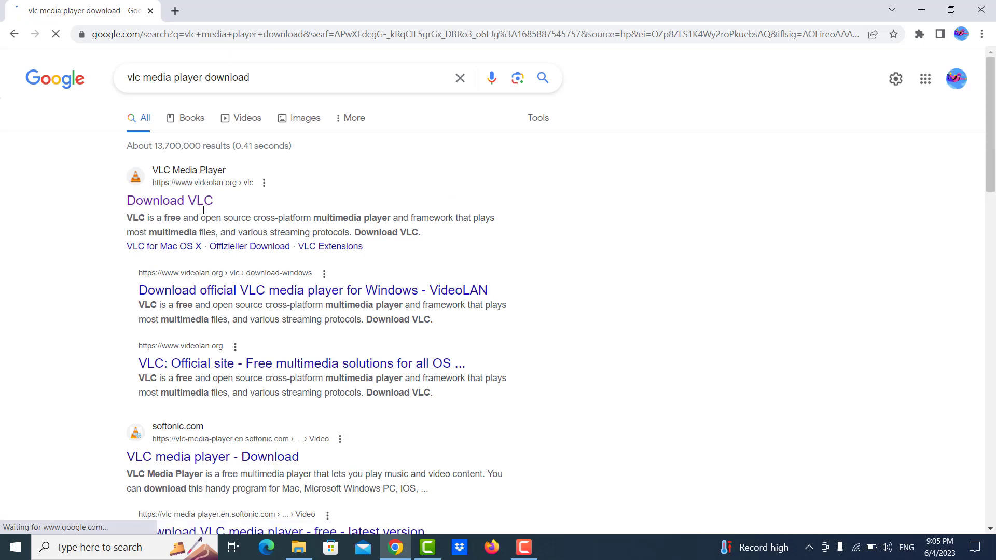
pyautogui.click(172, 207)
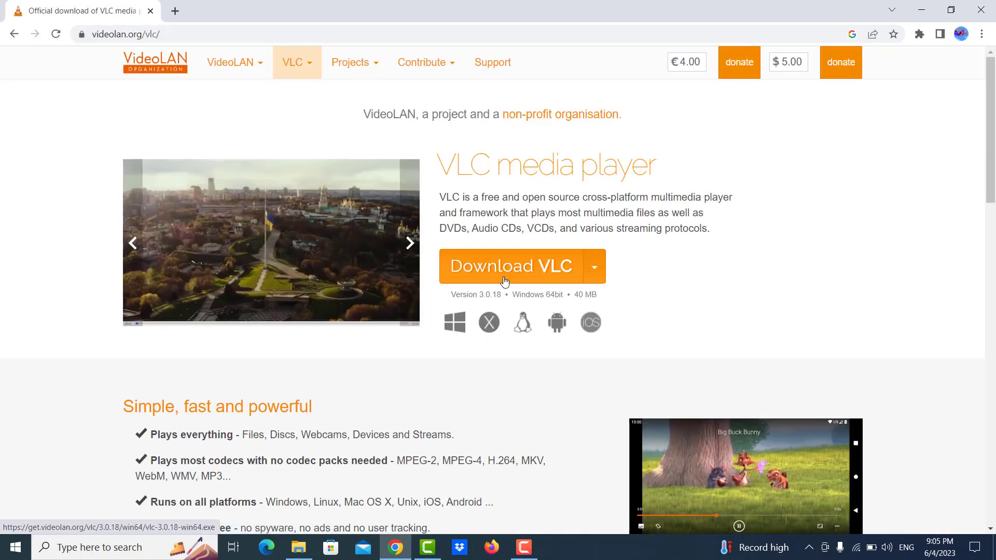
pyautogui.click(502, 278)
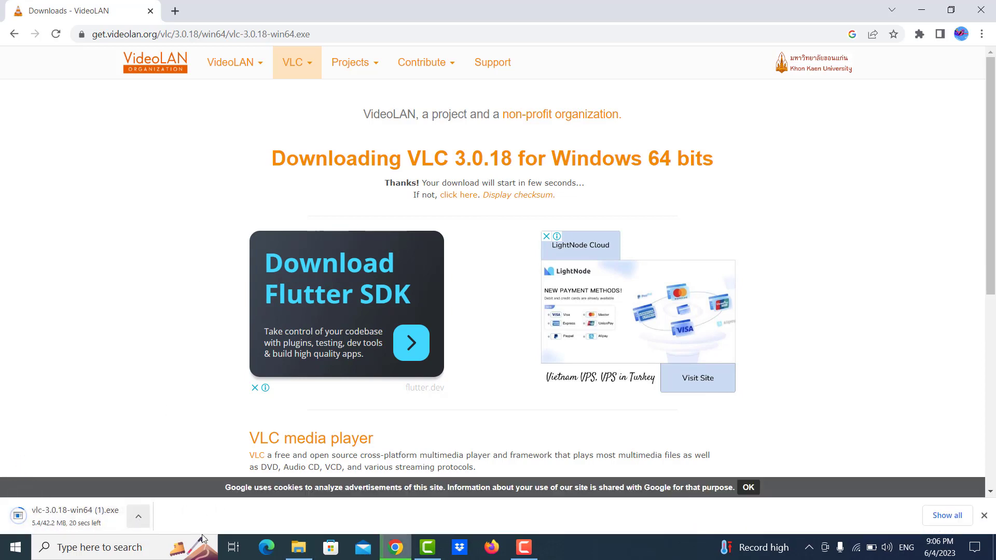
# Run the vlc-3.0.18-win64 installer from the Downloads folder.
pyautogui.click(296, 549)
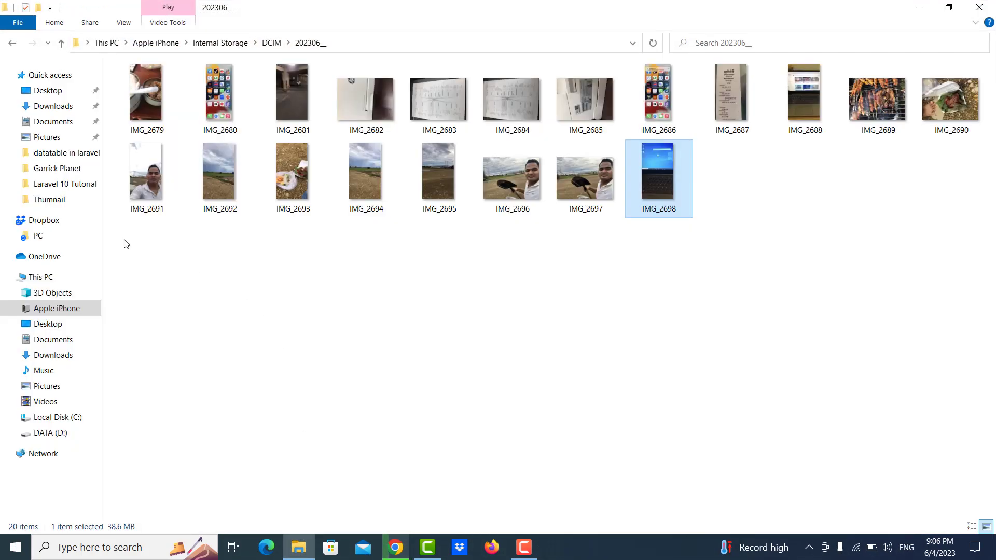
pyautogui.click(58, 106)
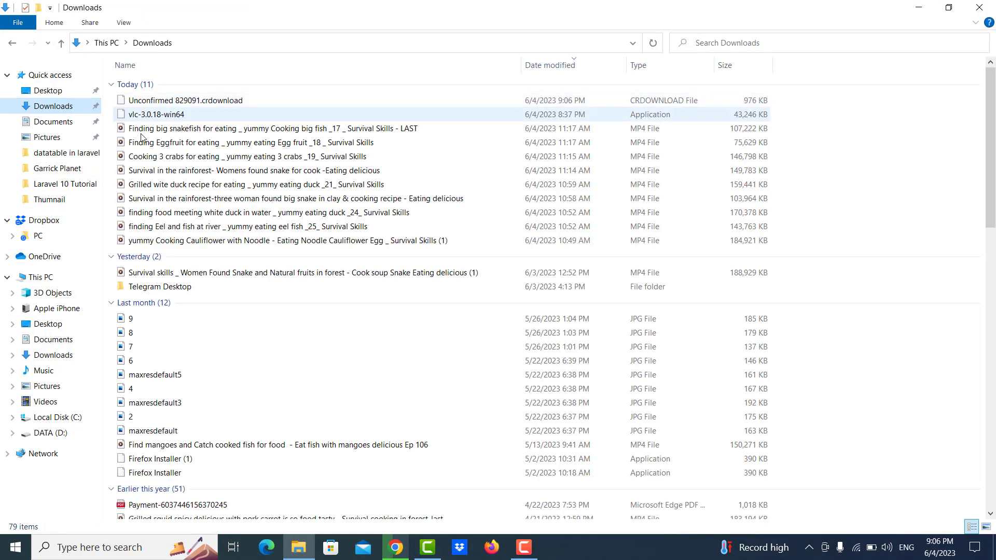
pyautogui.click(183, 118)
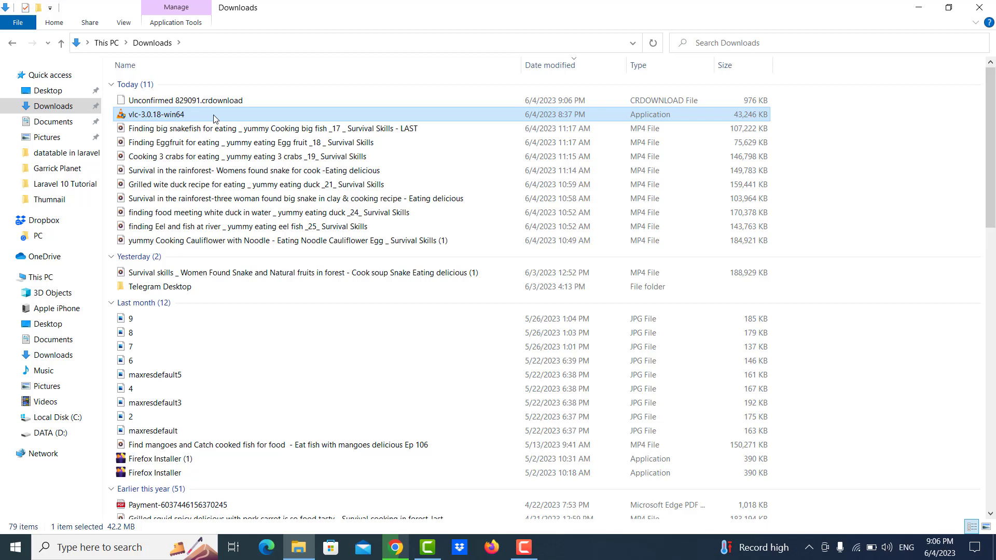
pyautogui.doubleClick(214, 115)
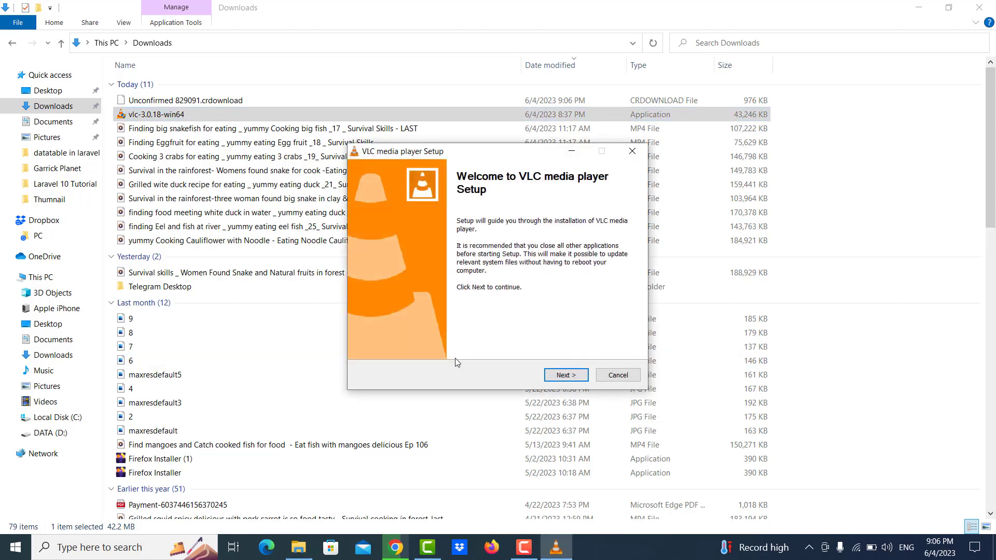
# Reinstall VLC with the default components, finish setup, and close the Downloads window.
pyautogui.click(564, 375)
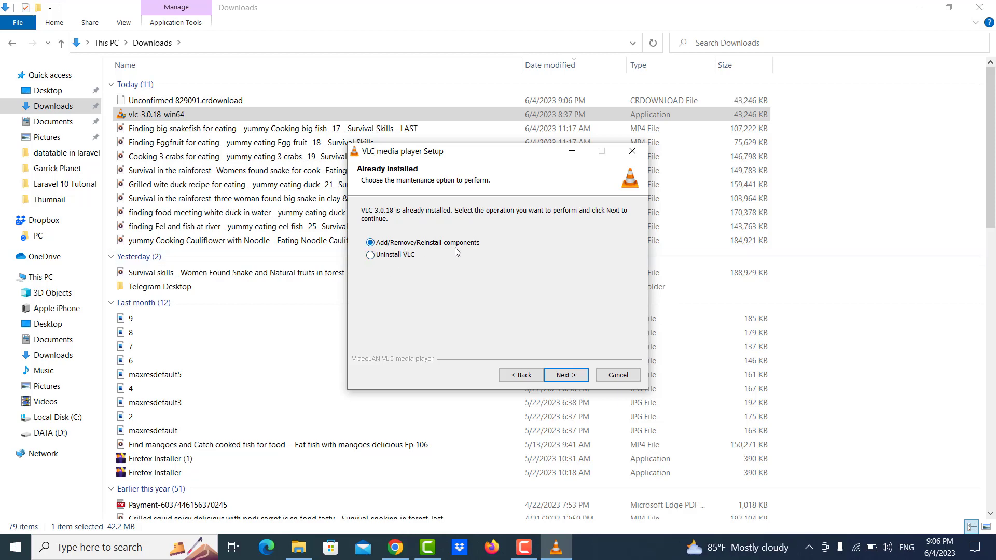
pyautogui.click(569, 377)
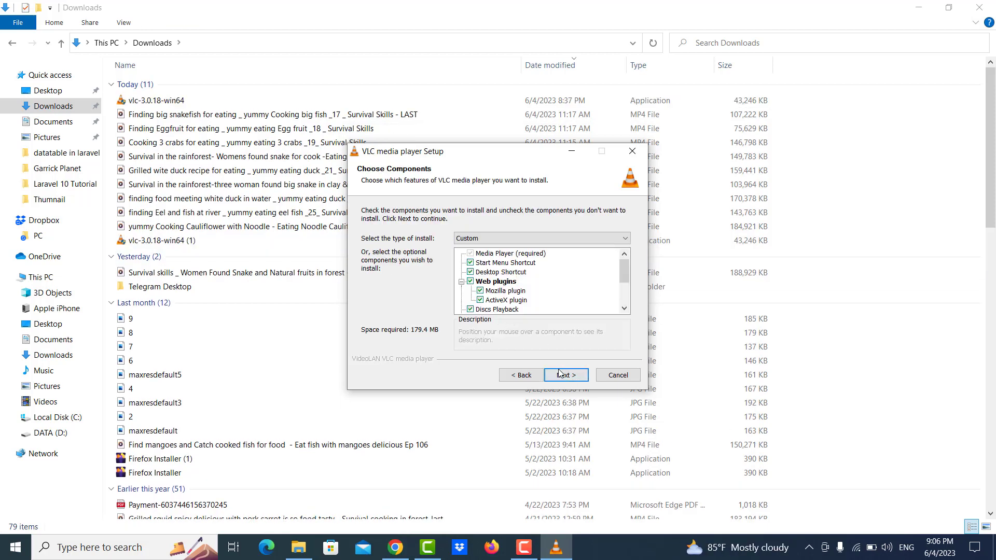
pyautogui.click(568, 377)
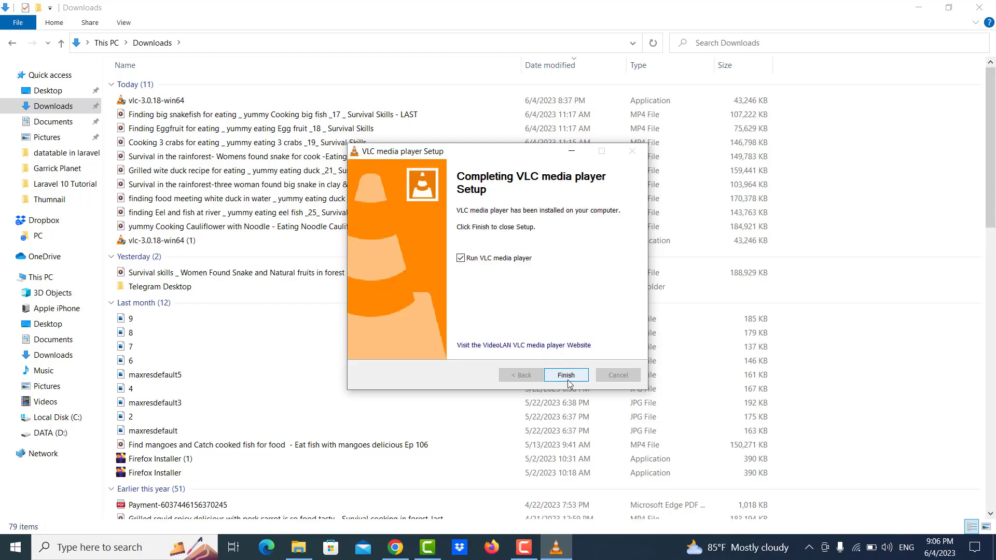
pyautogui.click(567, 378)
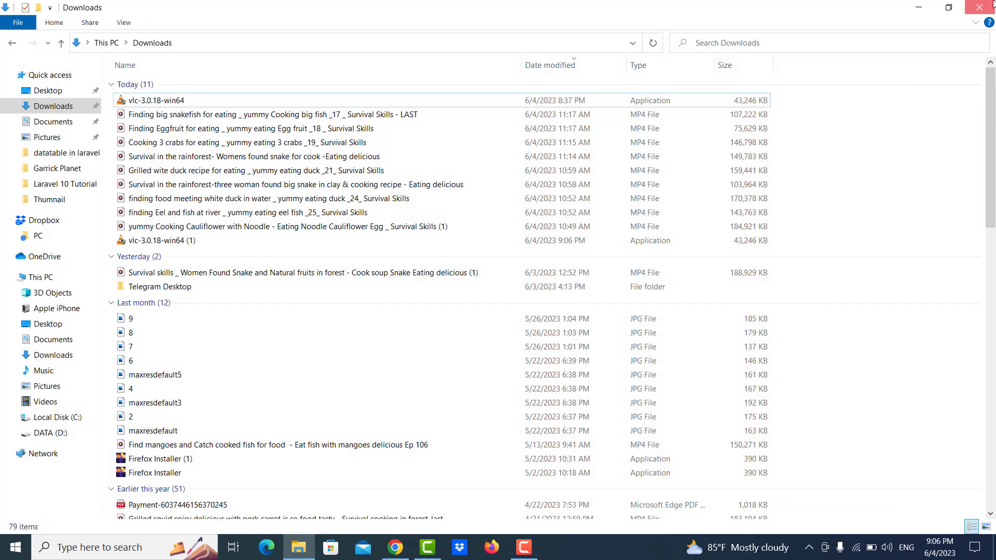
pyautogui.click(980, 8)
# Close the browser and launch VLC media player from the Start menu.
pyautogui.click(980, 9)
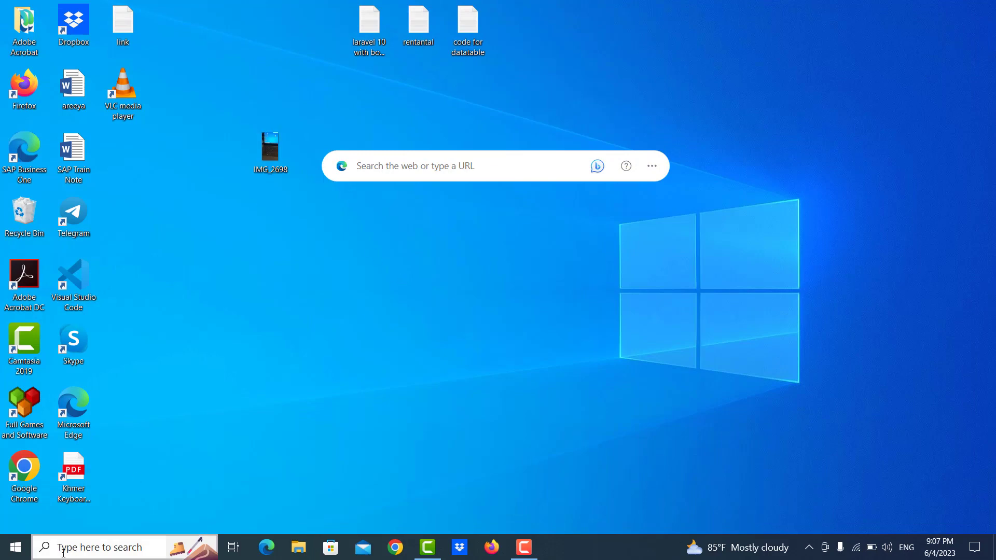
pyautogui.click(16, 551)
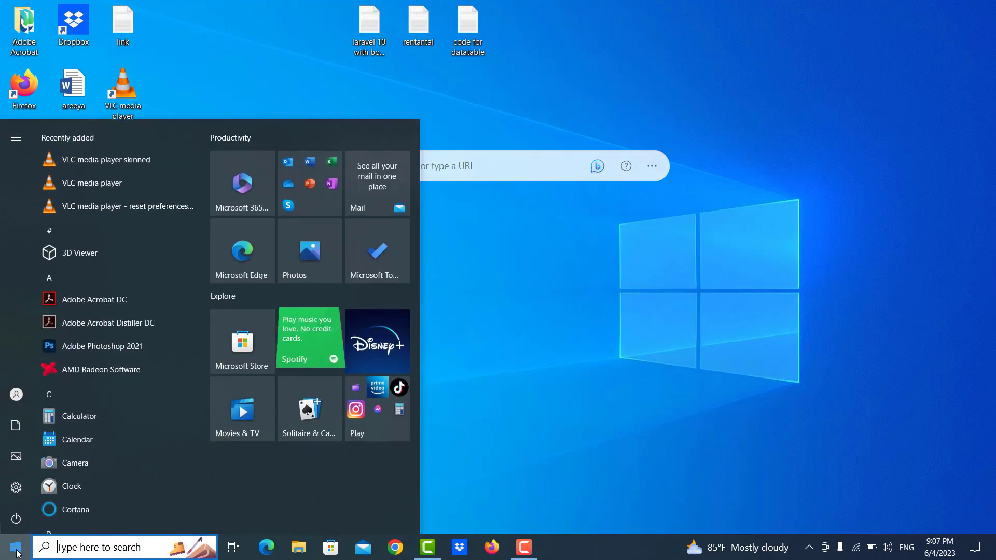
pyautogui.write('vlc')
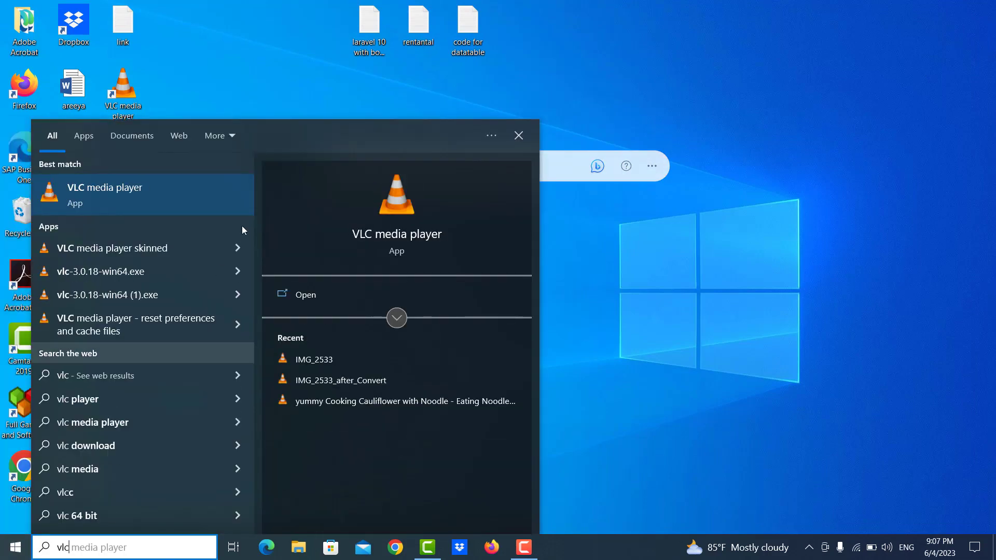
pyautogui.click(194, 200)
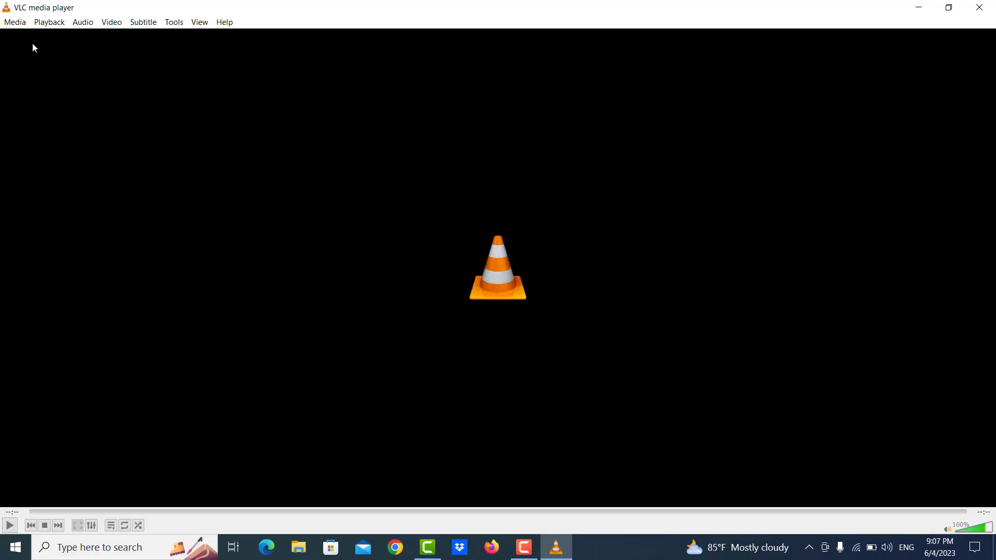
# Open Media > Convert / Save and add IMG_2698.MOV from the Desktop.
pyautogui.click(21, 24)
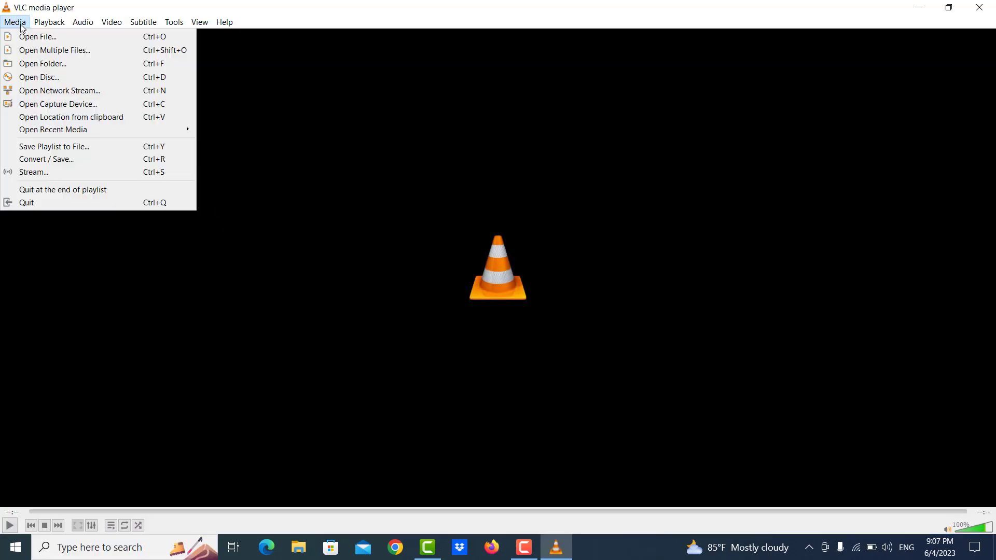
pyautogui.click(57, 165)
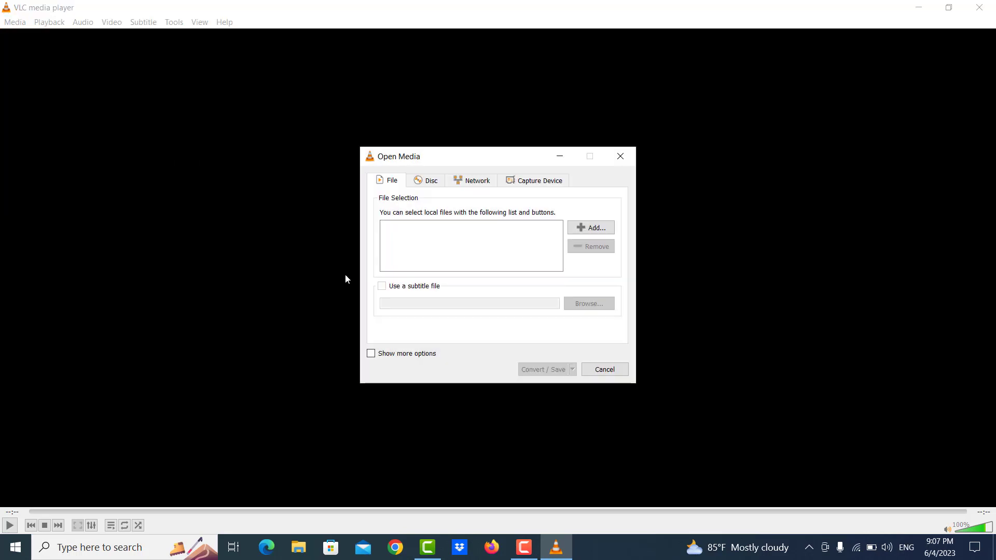
pyautogui.click(594, 229)
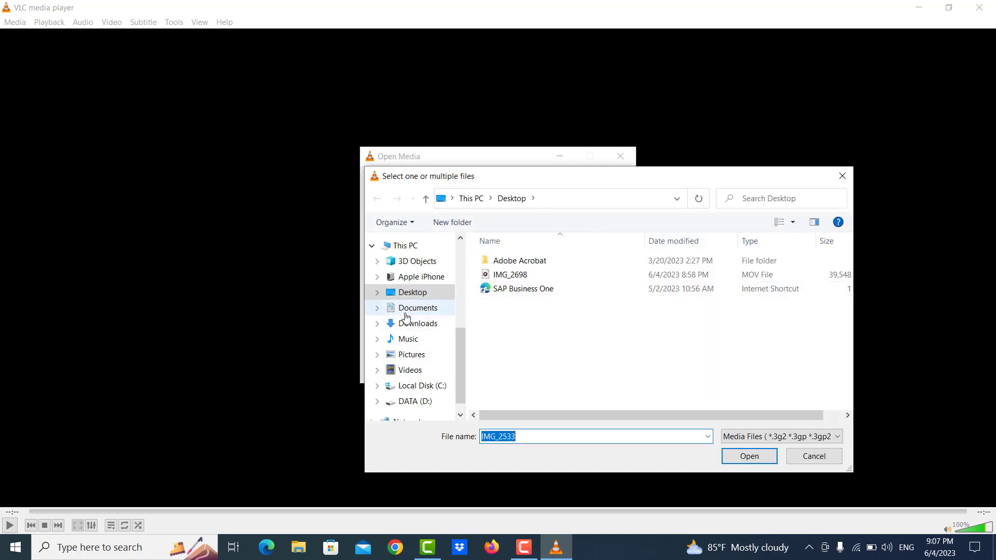
pyautogui.click(394, 293)
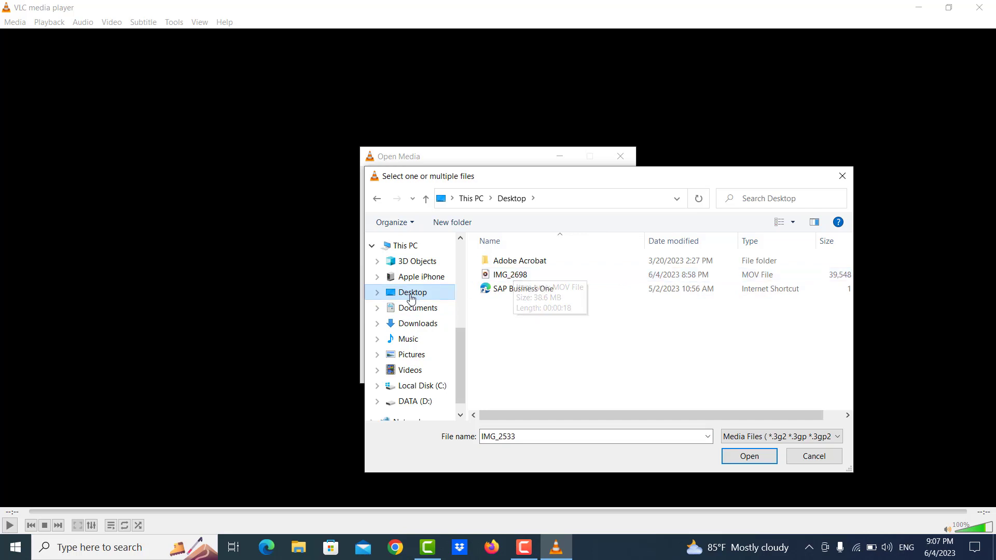
pyautogui.click(507, 275)
pyautogui.click(764, 459)
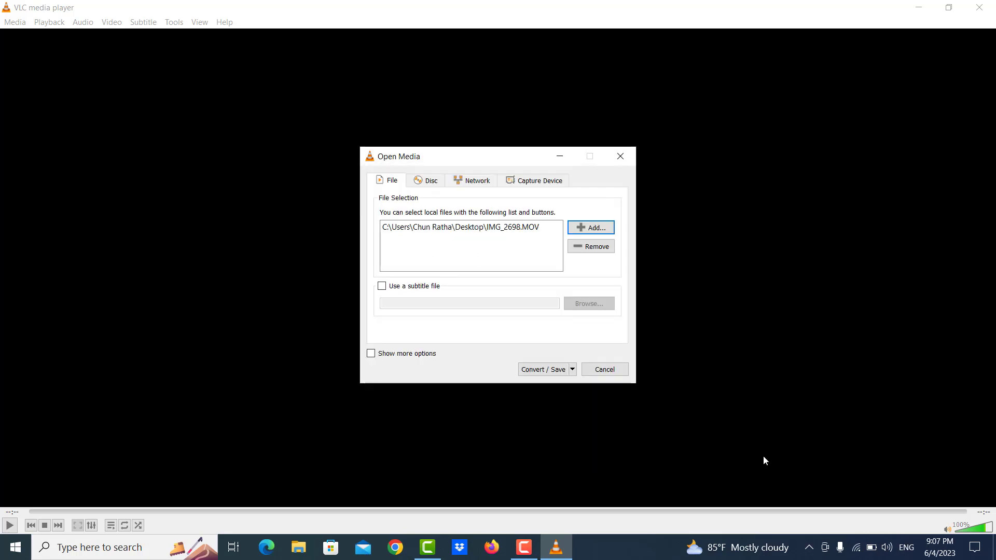
pyautogui.click(539, 370)
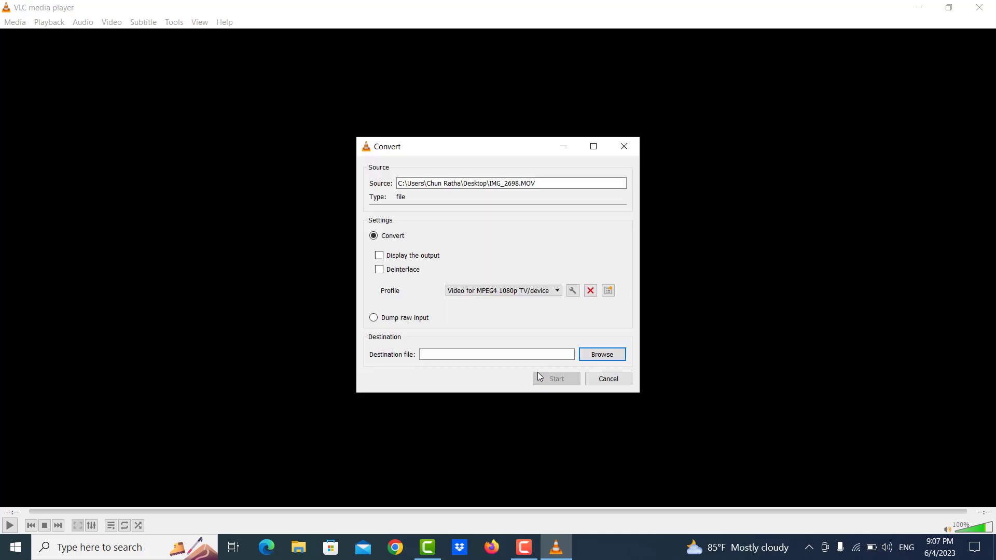
pyautogui.click(501, 293)
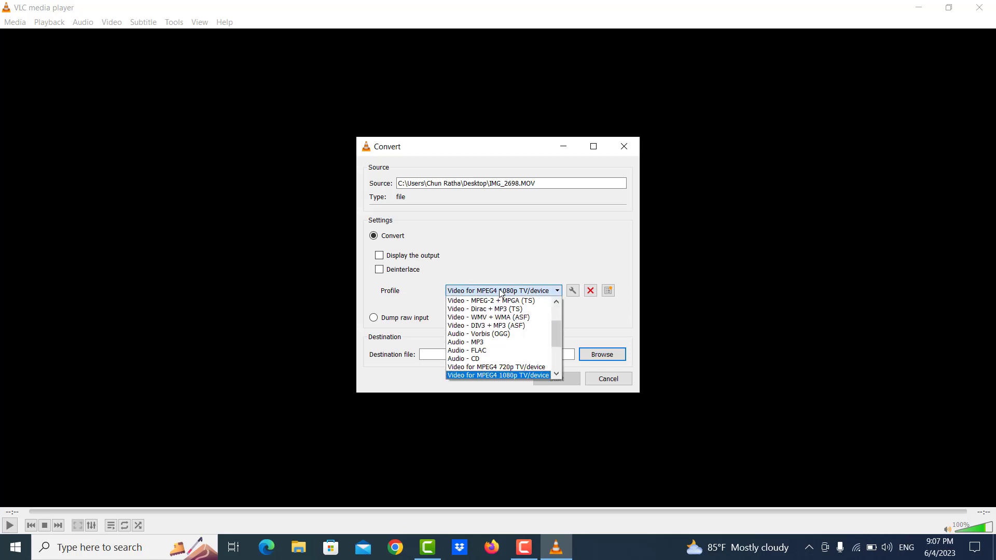
pyautogui.click(514, 193)
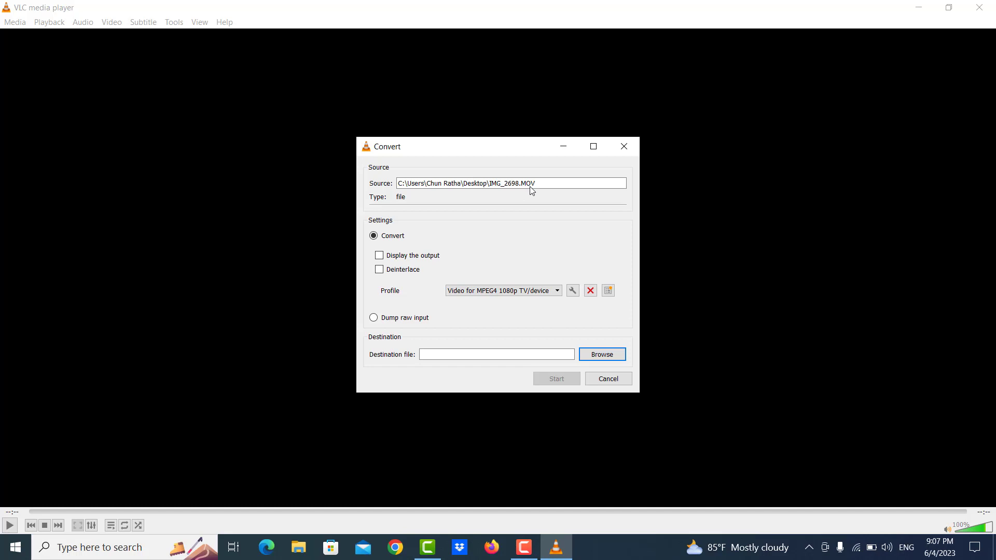
pyautogui.click(511, 293)
pyautogui.scroll(3, 500, 311)
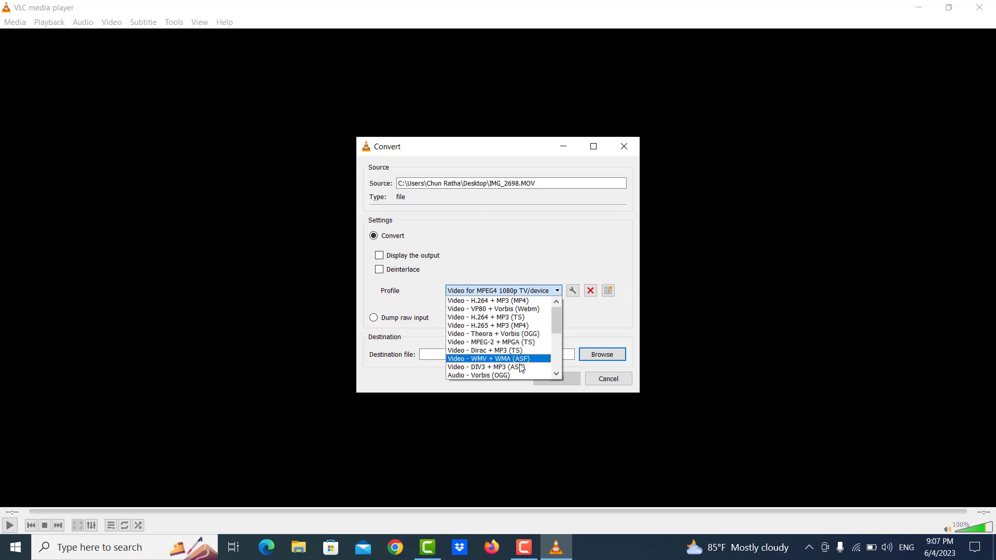
pyautogui.scroll(-1, 521, 368)
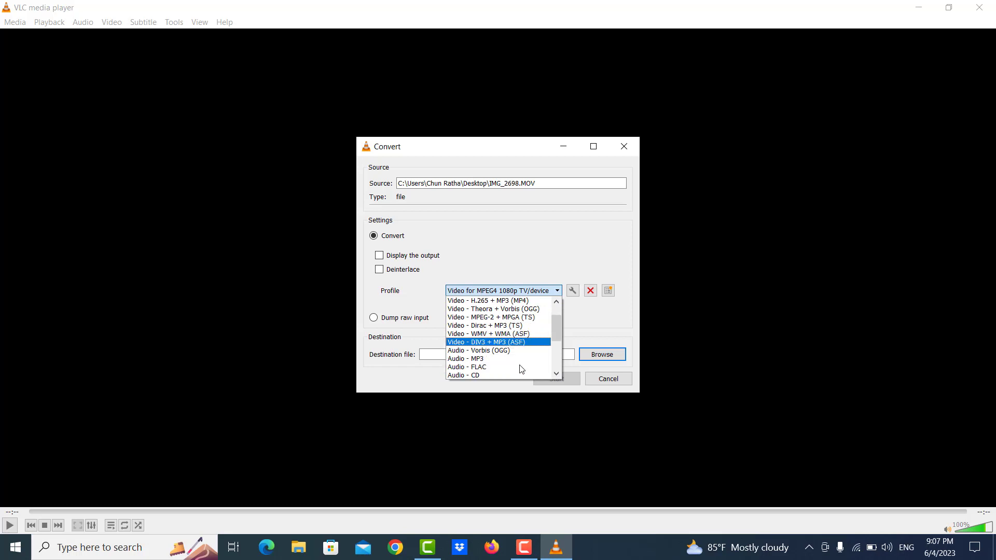
pyautogui.scroll(1, 523, 362)
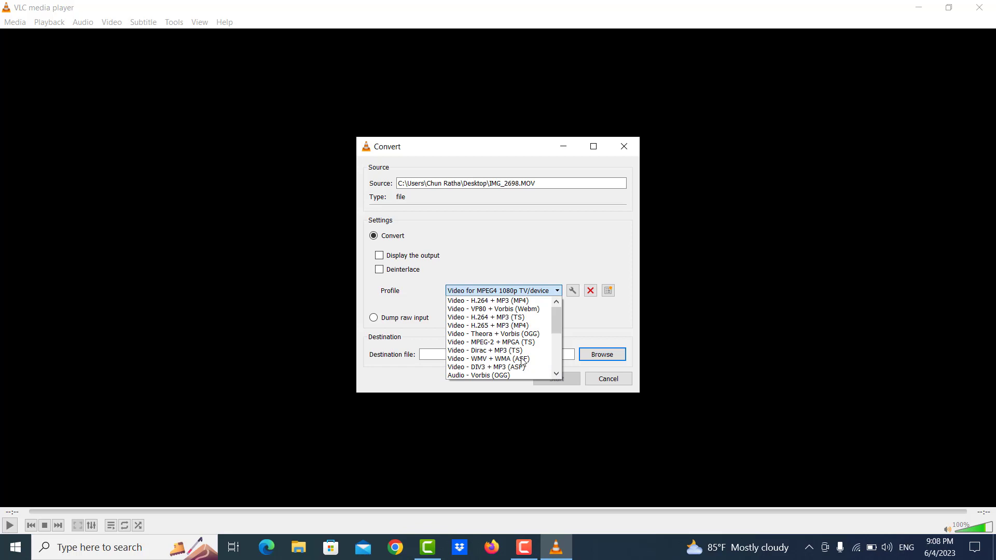
pyautogui.moveTo(556, 326); pyautogui.dragTo(556, 350)
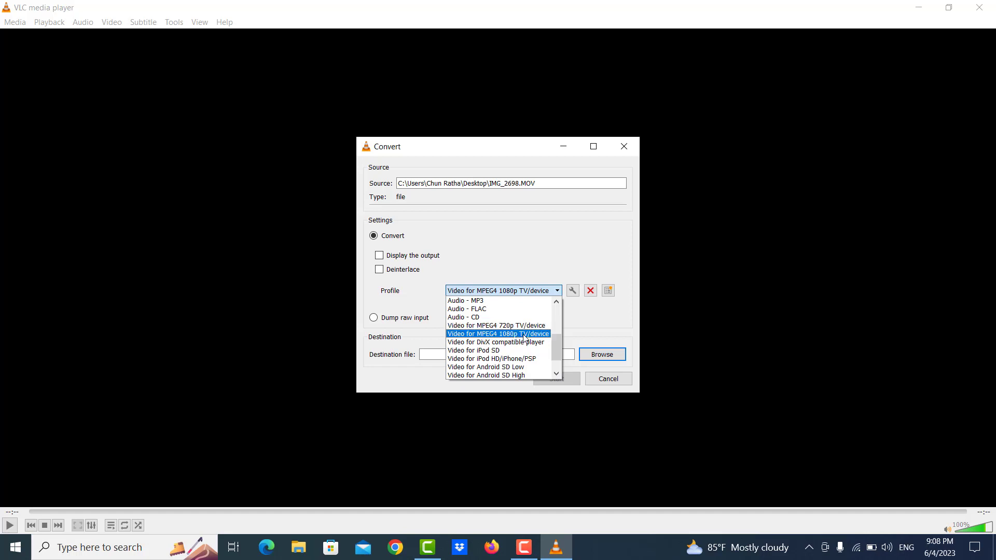
pyautogui.click(513, 335)
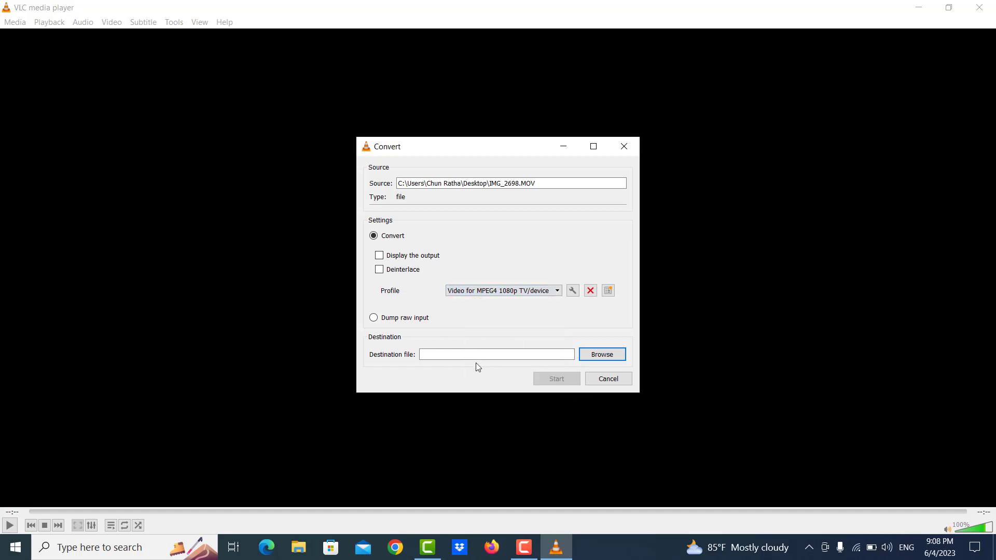
# Set the output to IMG_2698_converted.mp4 on the Desktop and start the conversion.
pyautogui.click(605, 358)
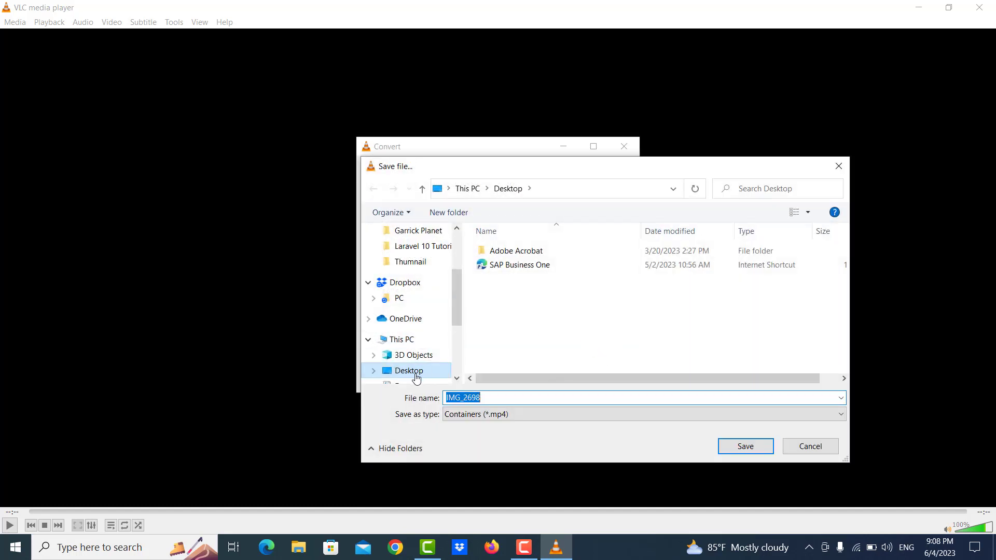
pyautogui.click(494, 398)
pyautogui.write('_')
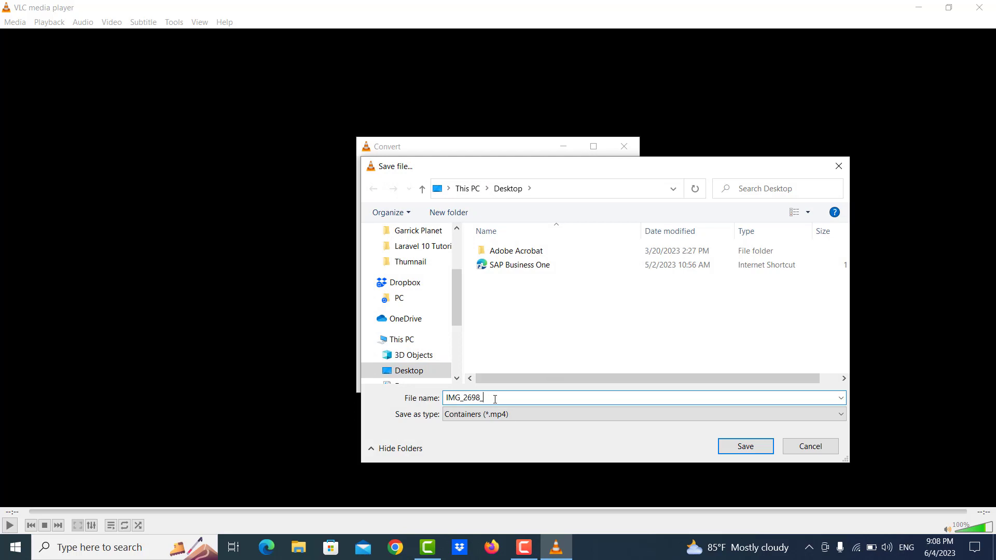
pyautogui.write('conv')
pyautogui.write('erted')
pyautogui.click(748, 445)
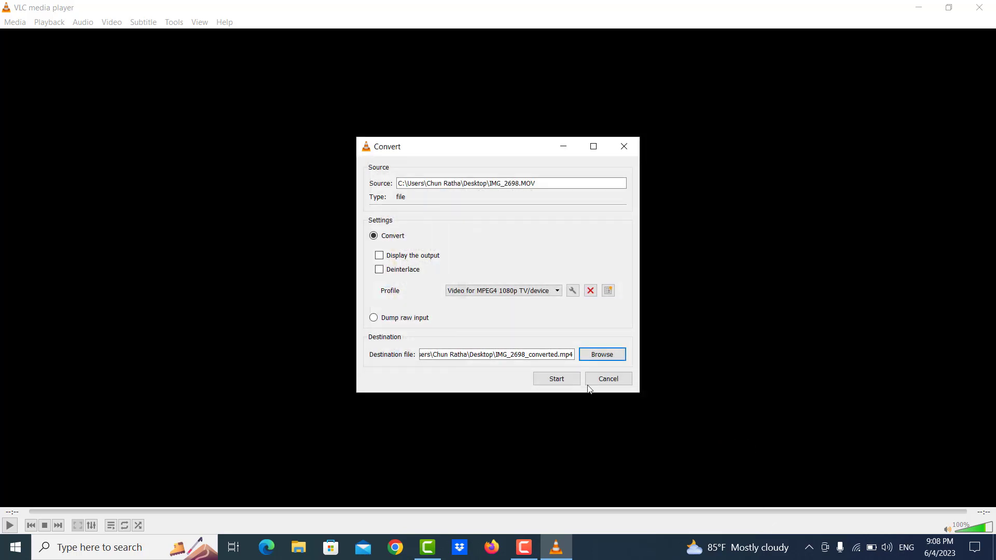
pyautogui.click(564, 379)
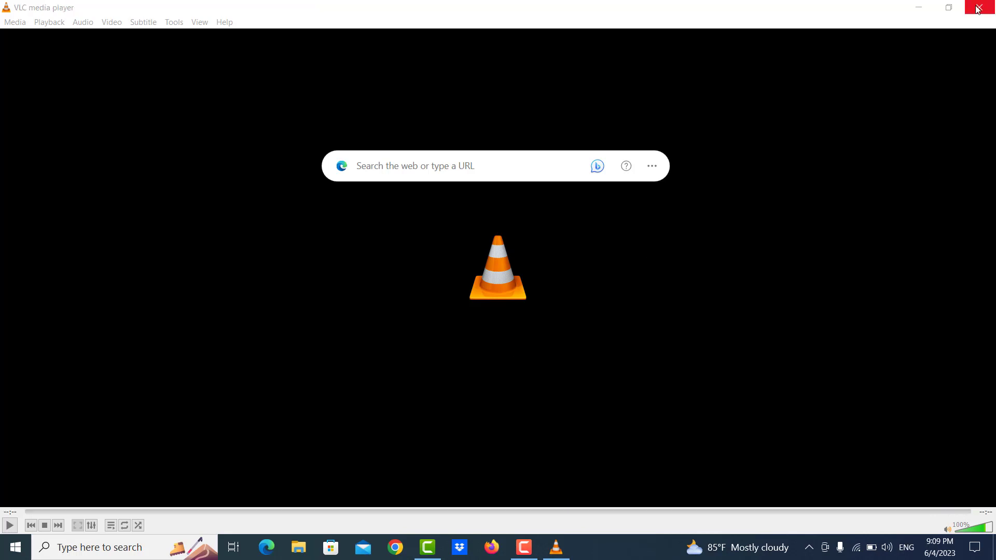
# Close VLC and confirm IMG_2698_converted is an 8.30 MB MP4 in its Properties.
pyautogui.click(979, 8)
pyautogui.click(144, 177)
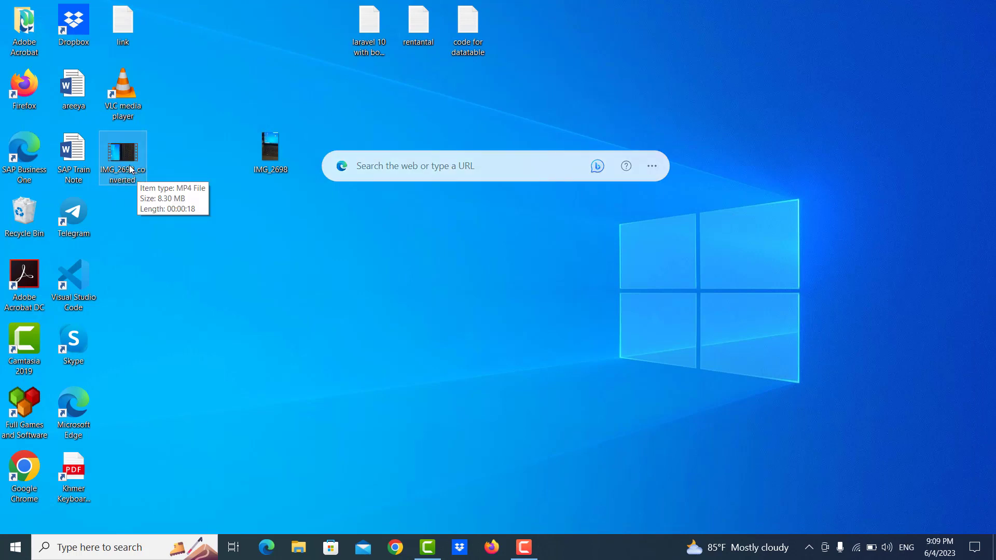
pyautogui.rightClick(130, 169)
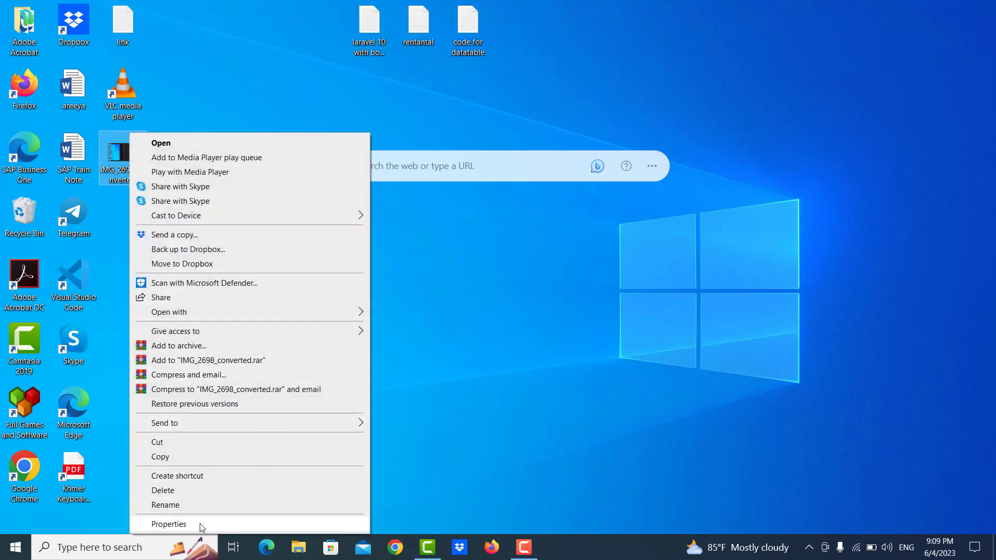
pyautogui.click(198, 525)
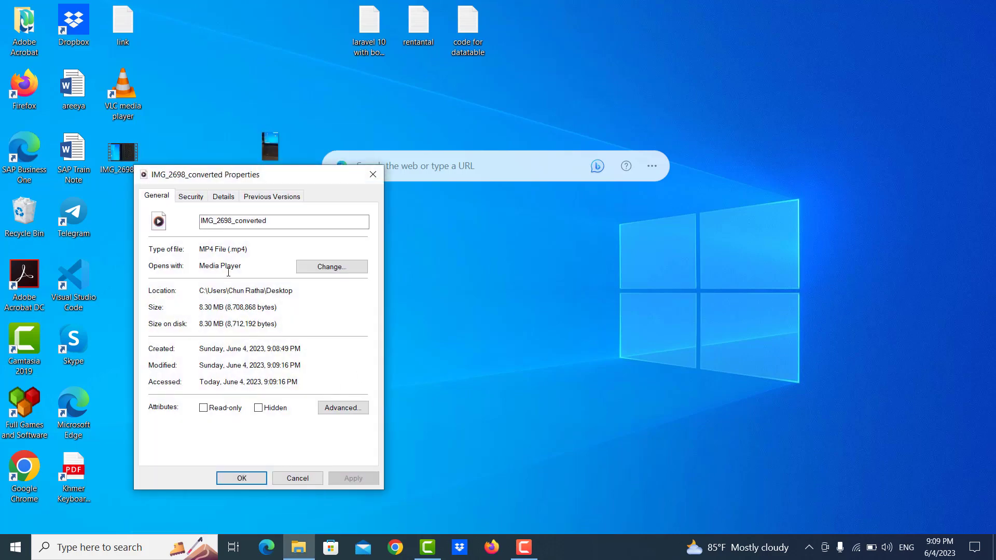
pyautogui.doubleClick(232, 250)
pyautogui.click(373, 174)
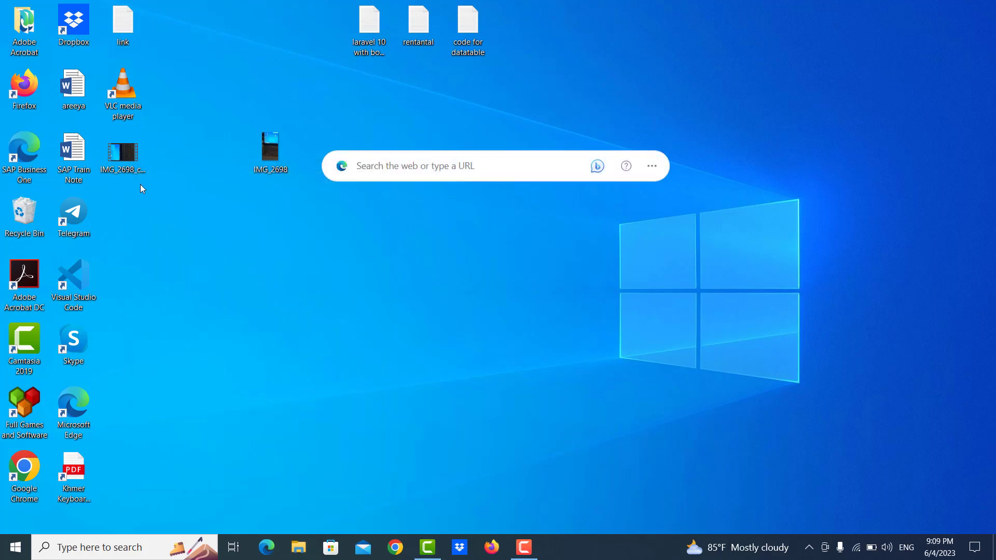